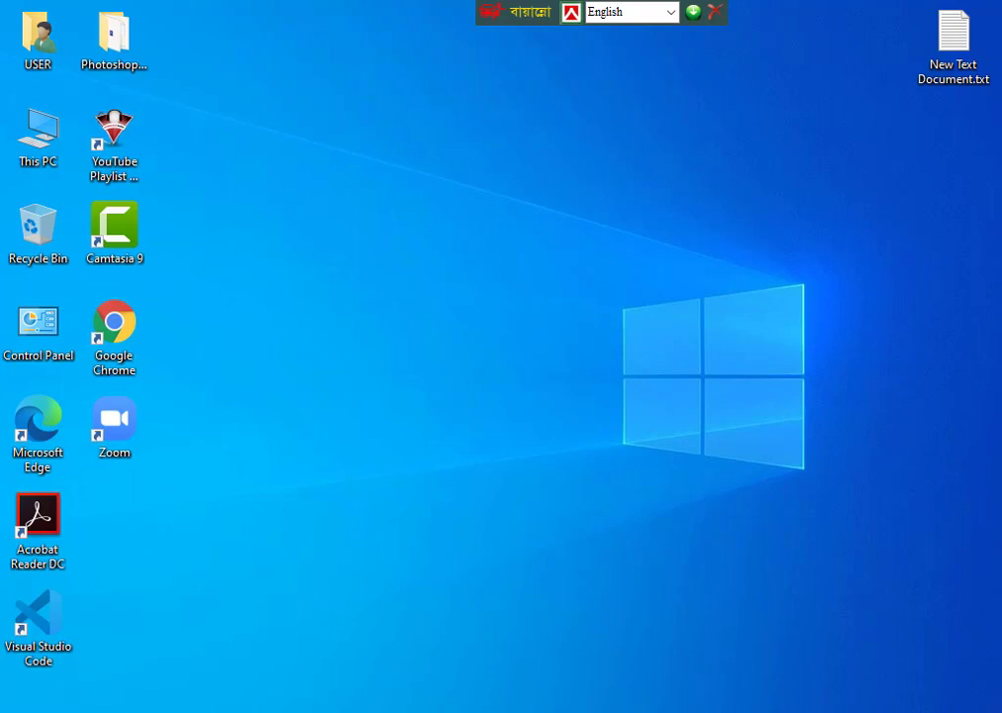
Step: Open Windows Settings, check the Windows Update status under Update & Security, and close Settings
{"action": "key", "text": "super+s"}
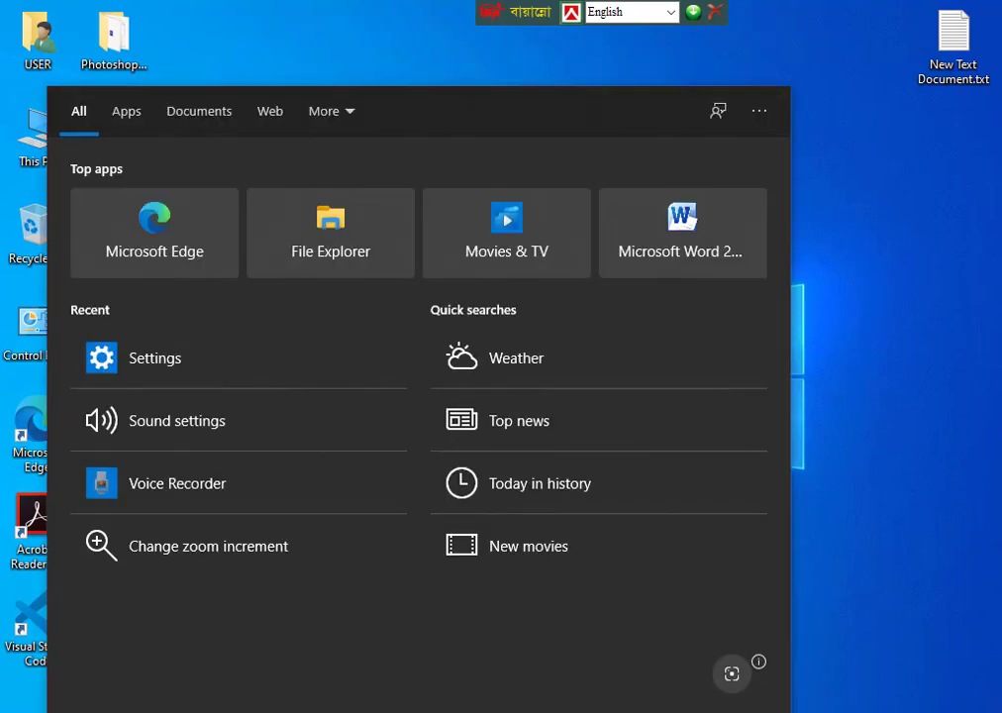
{"action": "type", "text": "se"}
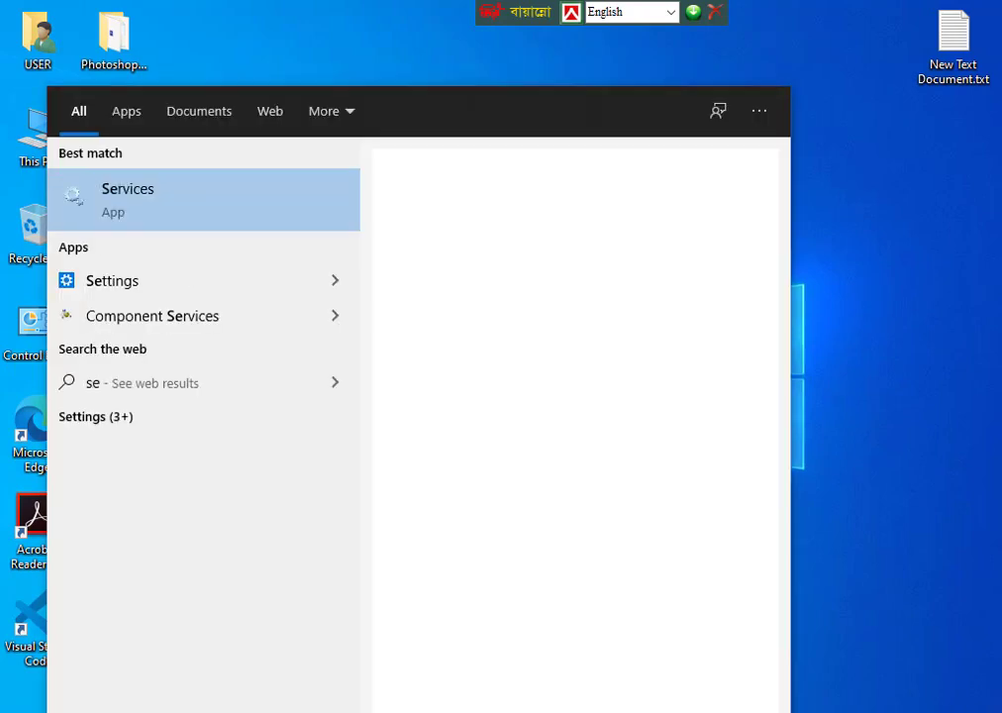
{"action": "type", "text": "tt"}
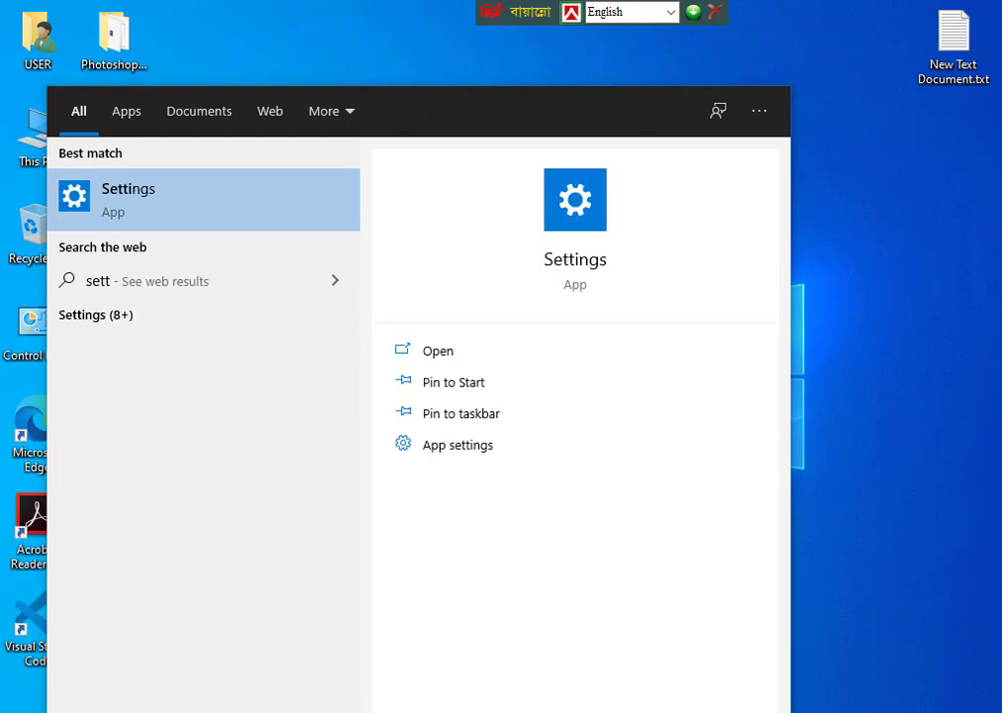
{"action": "type", "text": "ing"}
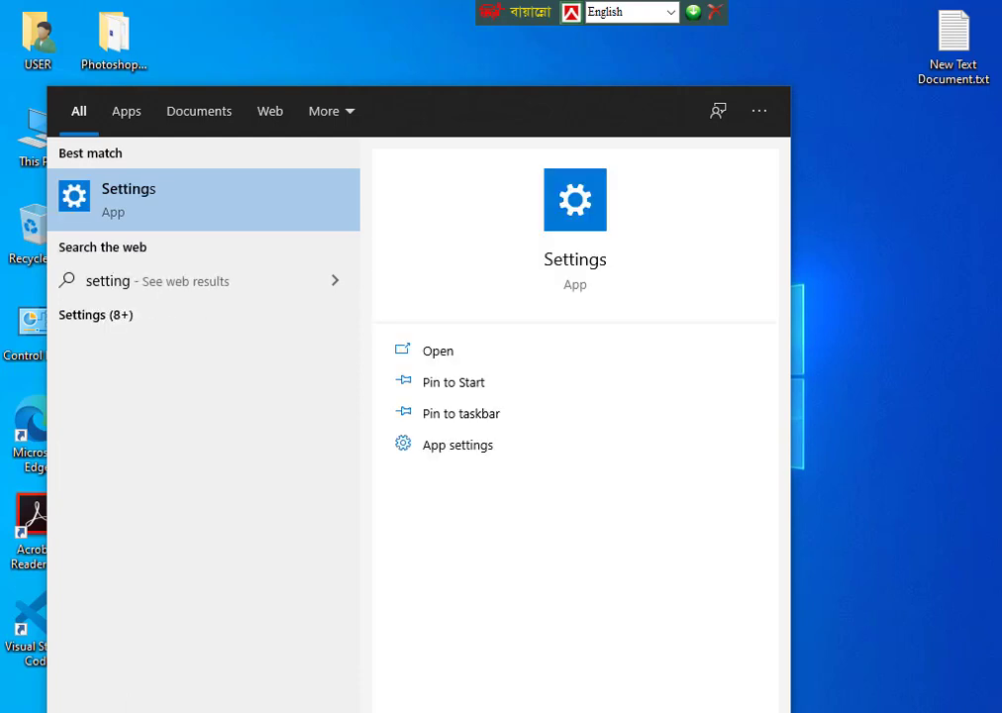
{"action": "type", "text": "s"}
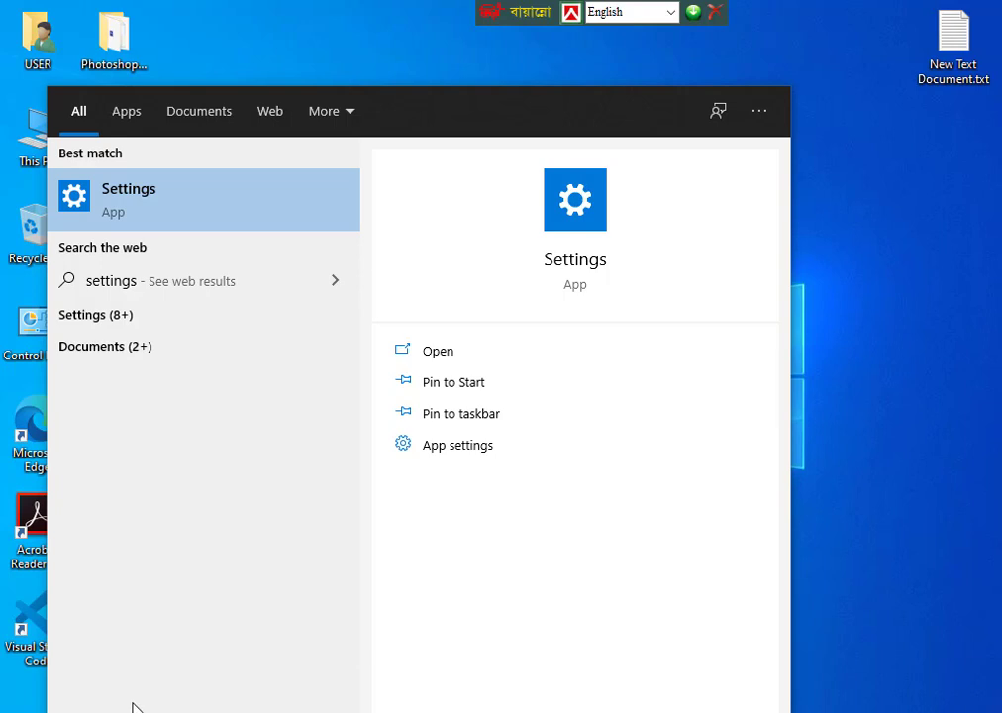
{"action": "left_click", "coordinate": [159, 209]}
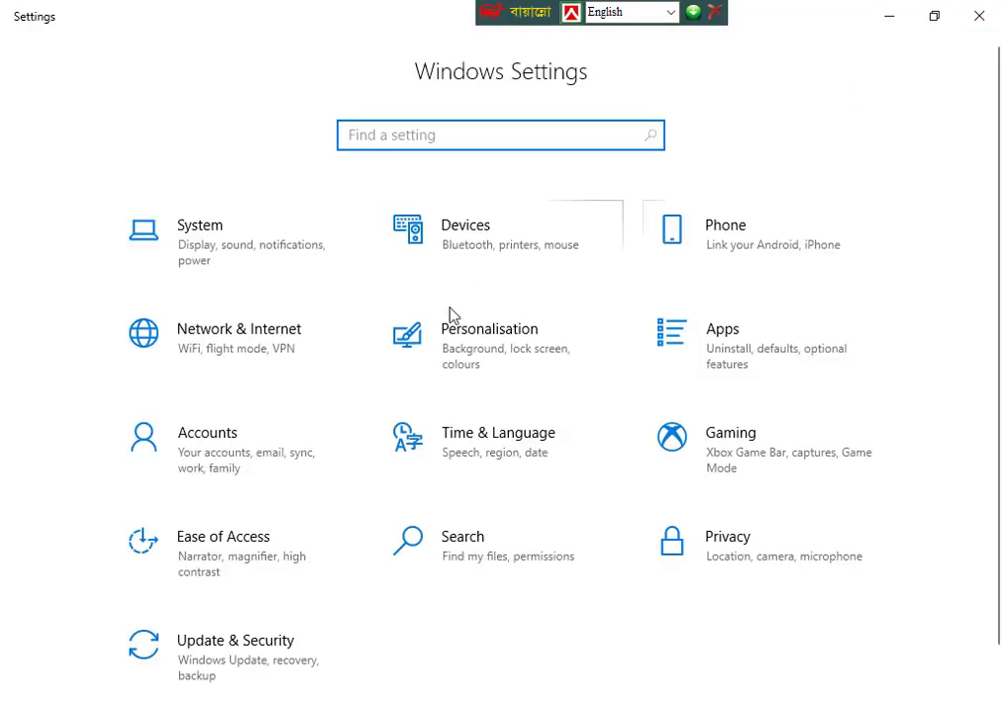
{"action": "left_click", "coordinate": [246, 660]}
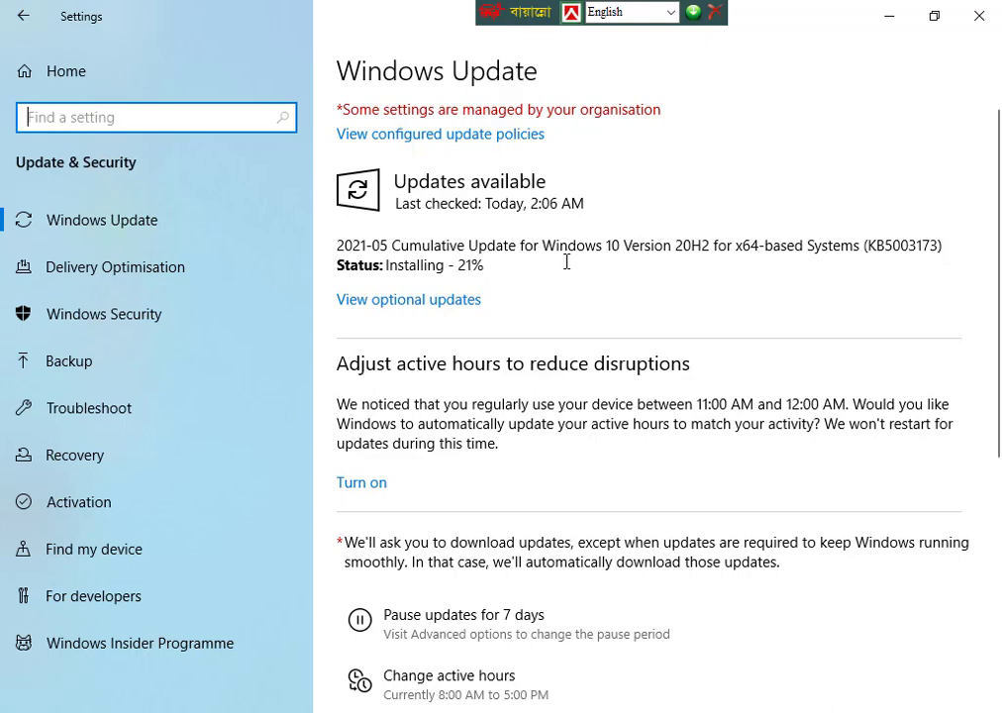
{"action": "left_click", "coordinate": [986, 19]}
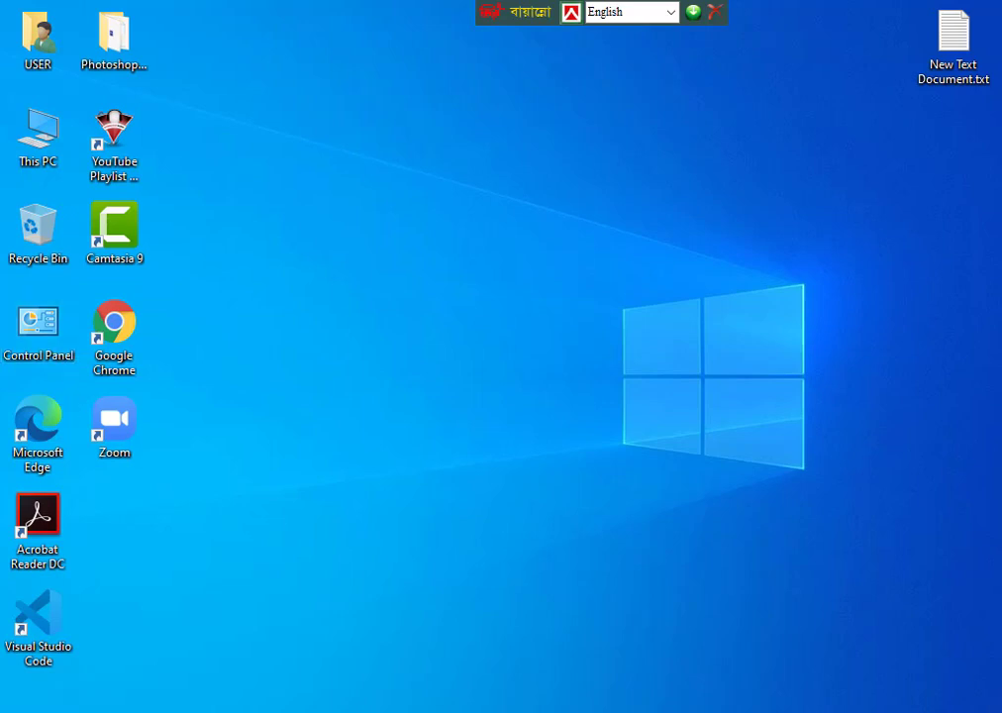
Step: Find and open Control Panel and maximize its window
{"action": "key", "text": "super+s"}
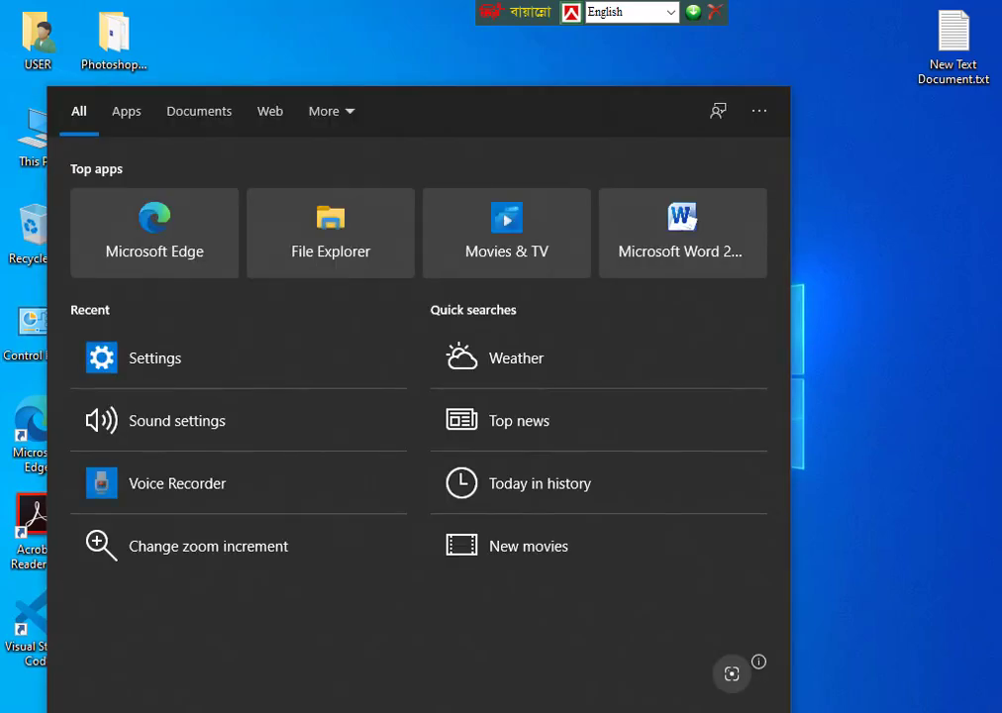
{"action": "type", "text": "con"}
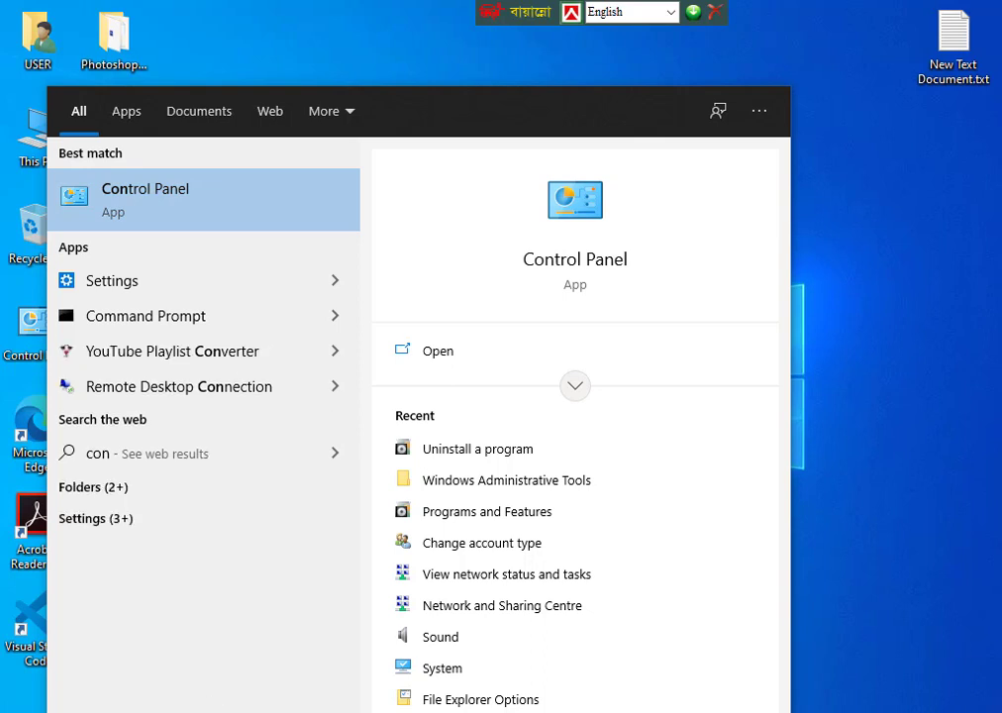
{"action": "left_click", "coordinate": [195, 211]}
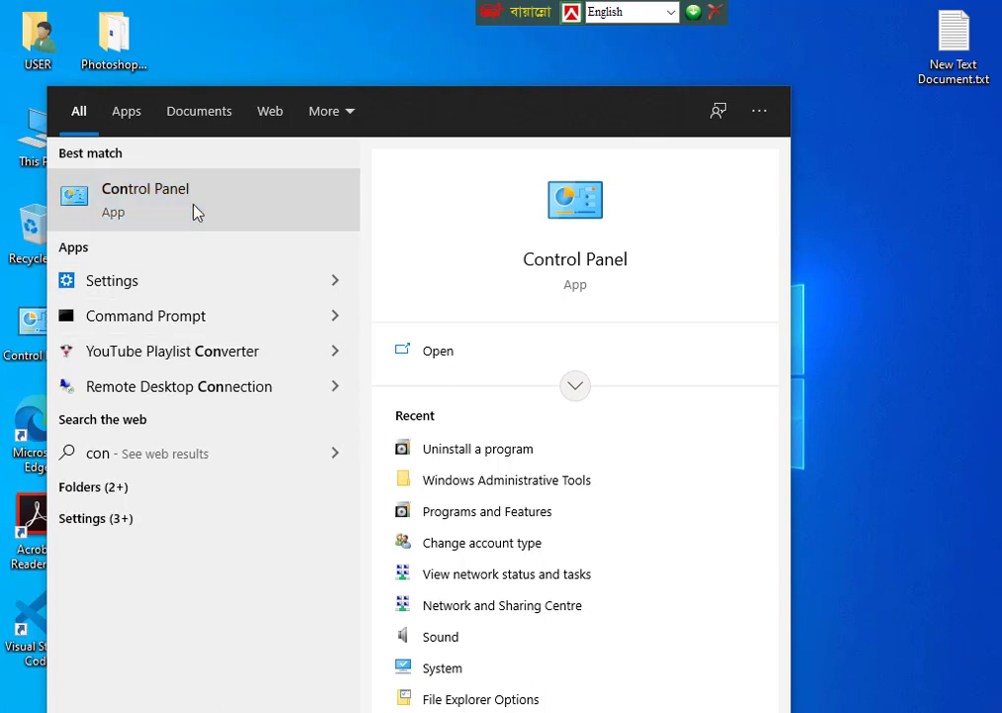
{"action": "left_click", "coordinate": [935, 59]}
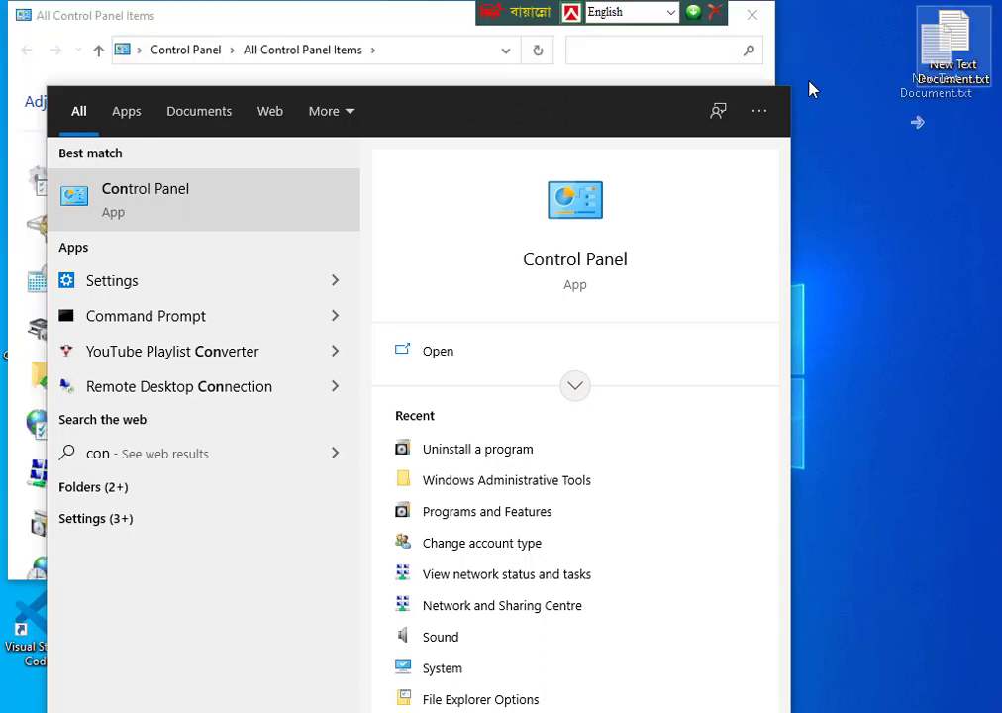
{"action": "left_click_drag", "start_coordinate": [416, 18], "coordinate": [571, 87]}
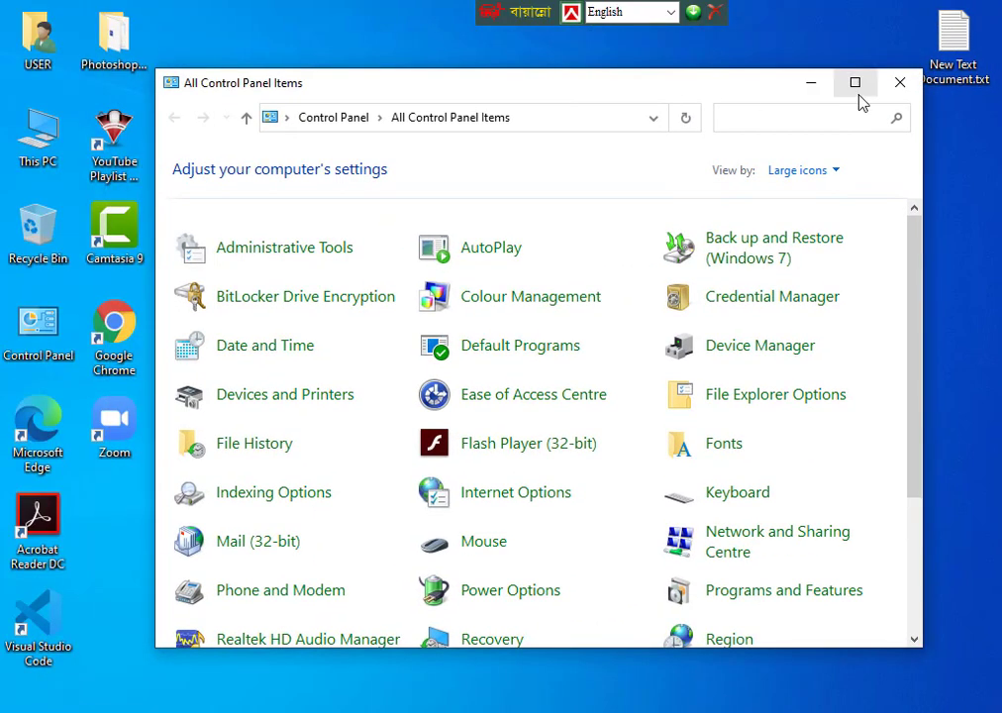
{"action": "left_click", "coordinate": [856, 87]}
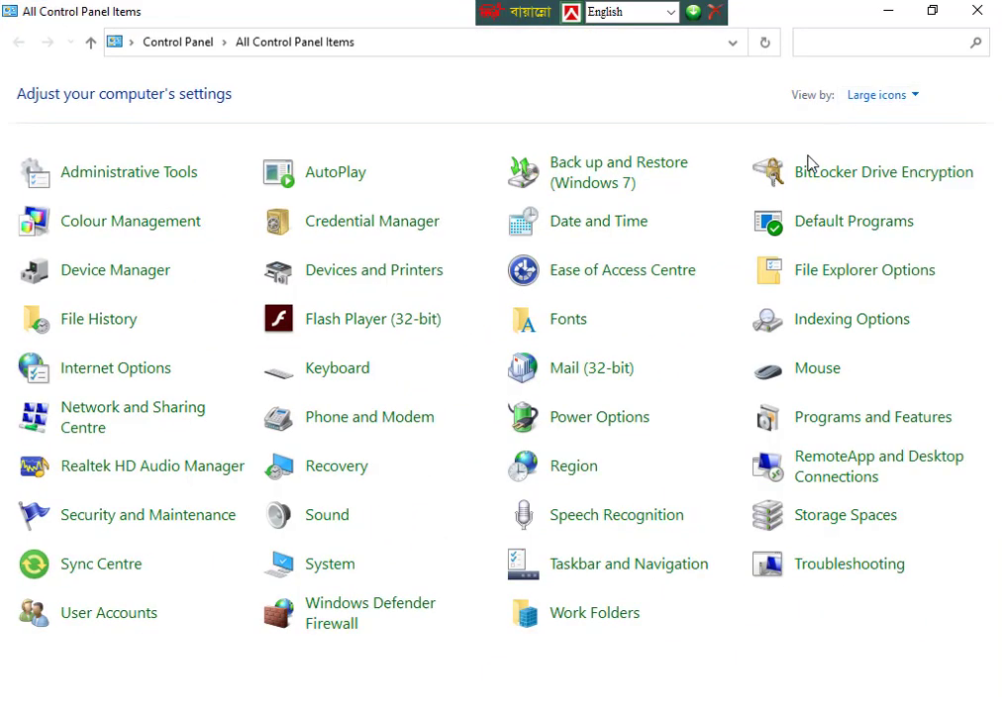
Step: Switch the Control Panel view to Category and back to Large icons
{"action": "left_click", "coordinate": [919, 96]}
{"action": "left_click", "coordinate": [896, 126]}
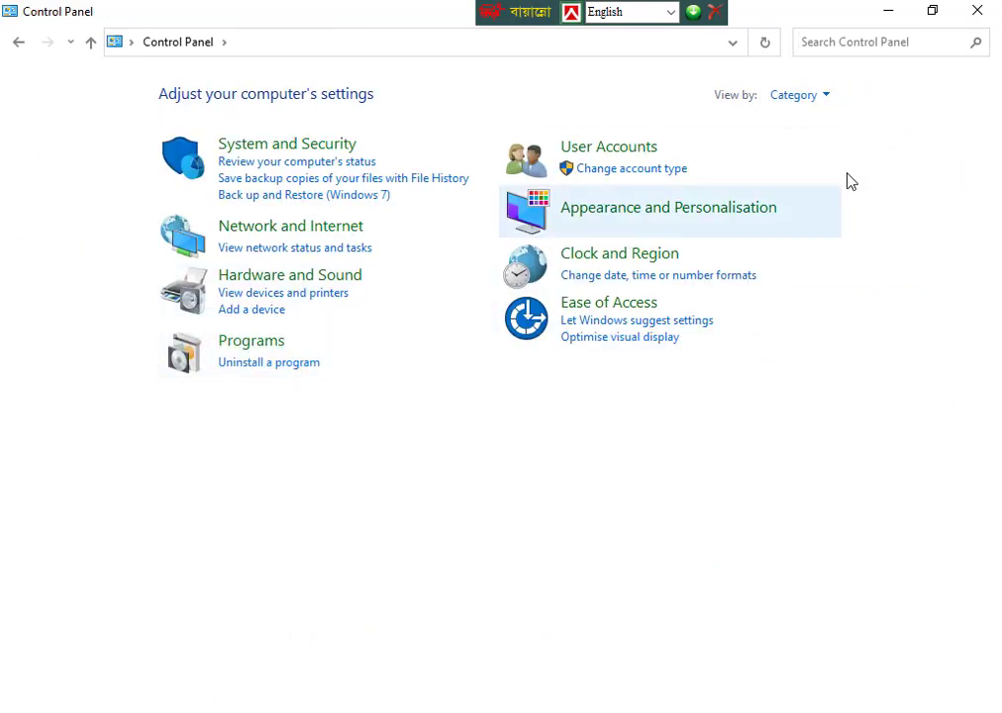
{"action": "left_click", "coordinate": [830, 98]}
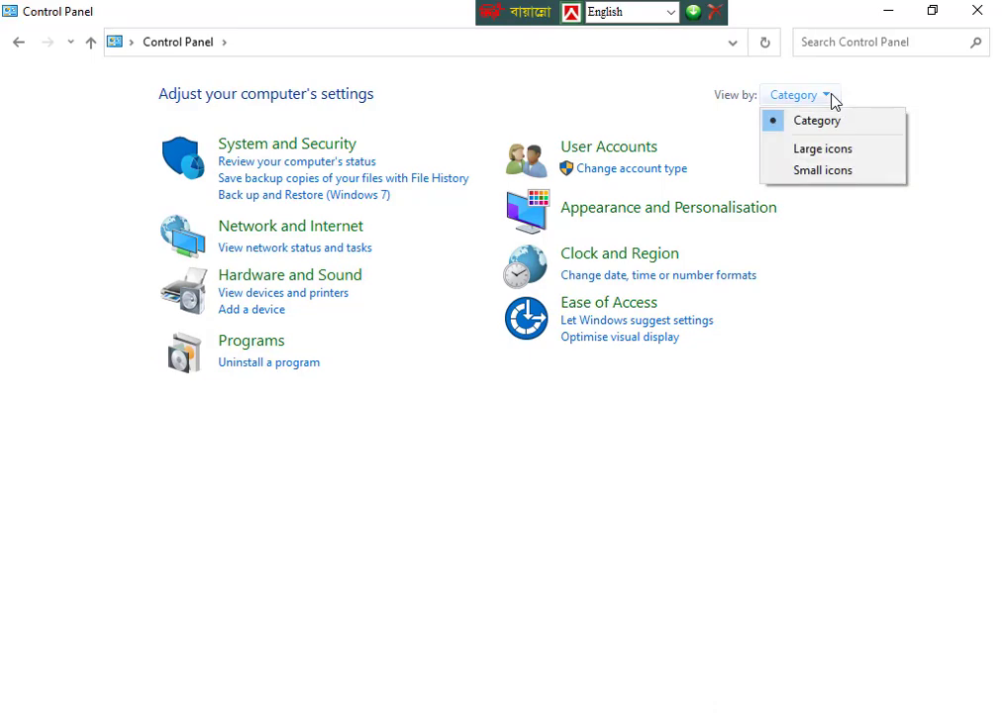
{"action": "left_click", "coordinate": [837, 150]}
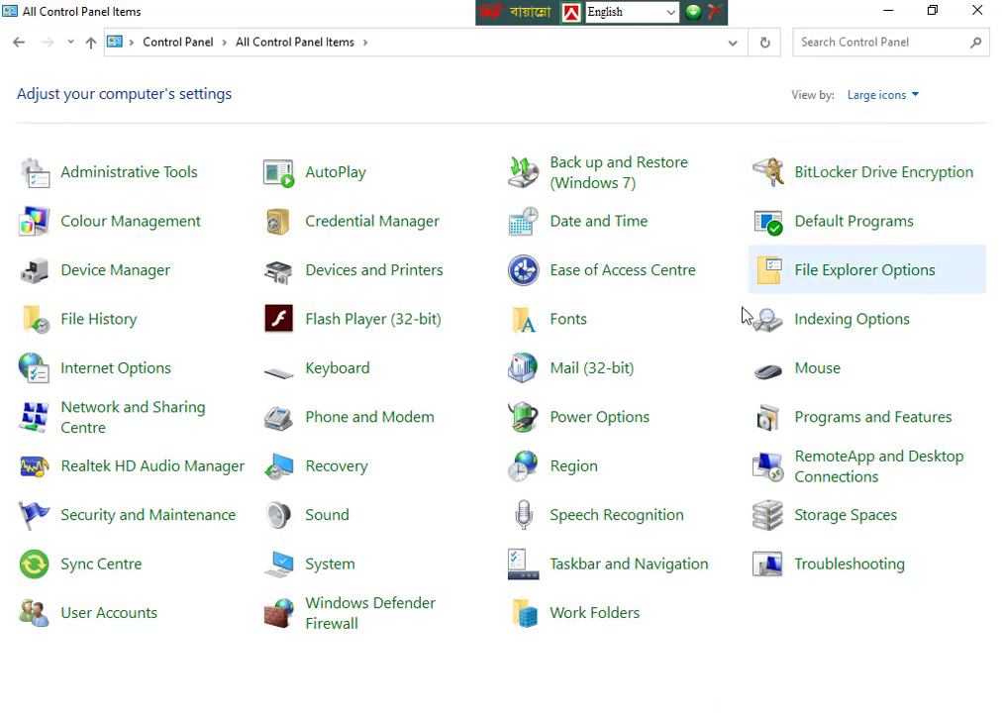
Step: Open Administrative Tools from Control Panel and launch the Services console
{"action": "left_click", "coordinate": [106, 173]}
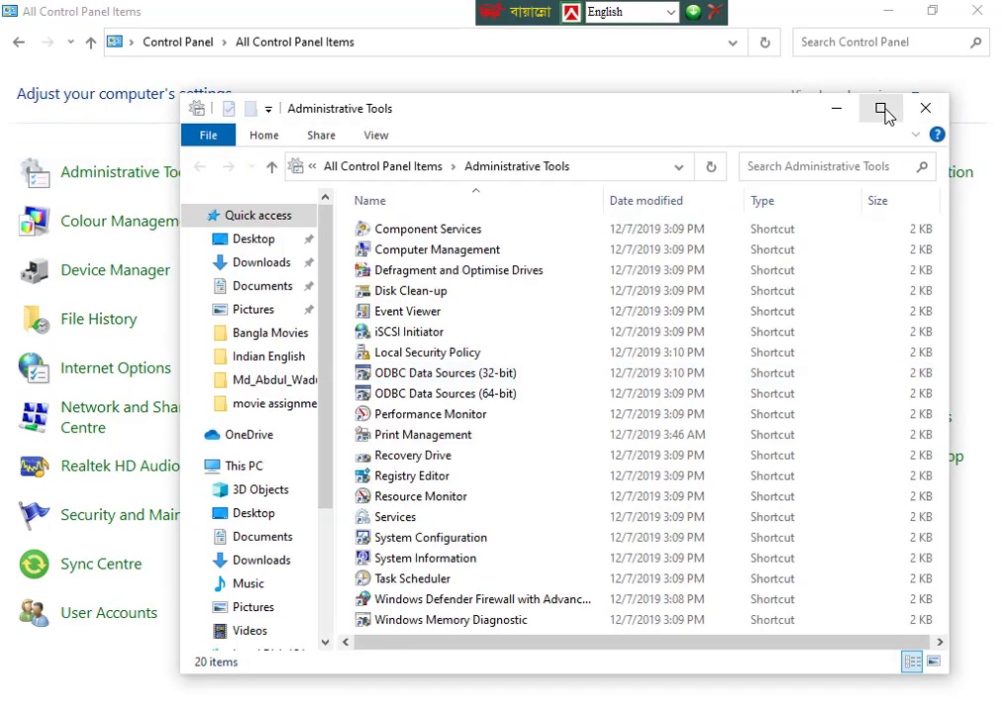
{"action": "left_click", "coordinate": [401, 525]}
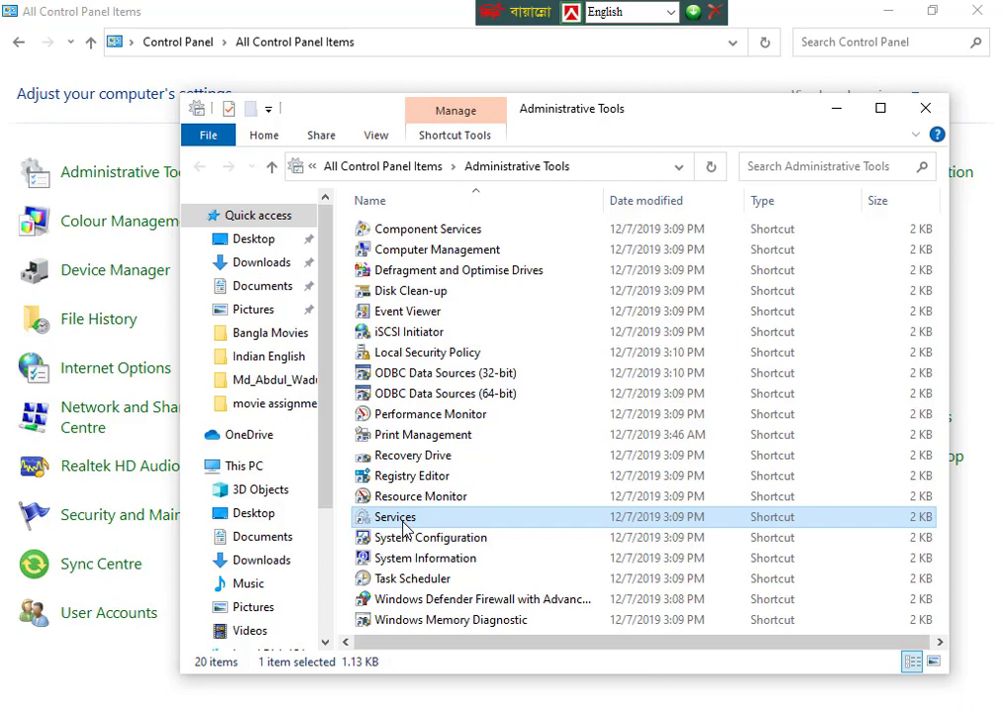
{"action": "double_click", "coordinate": [401, 517]}
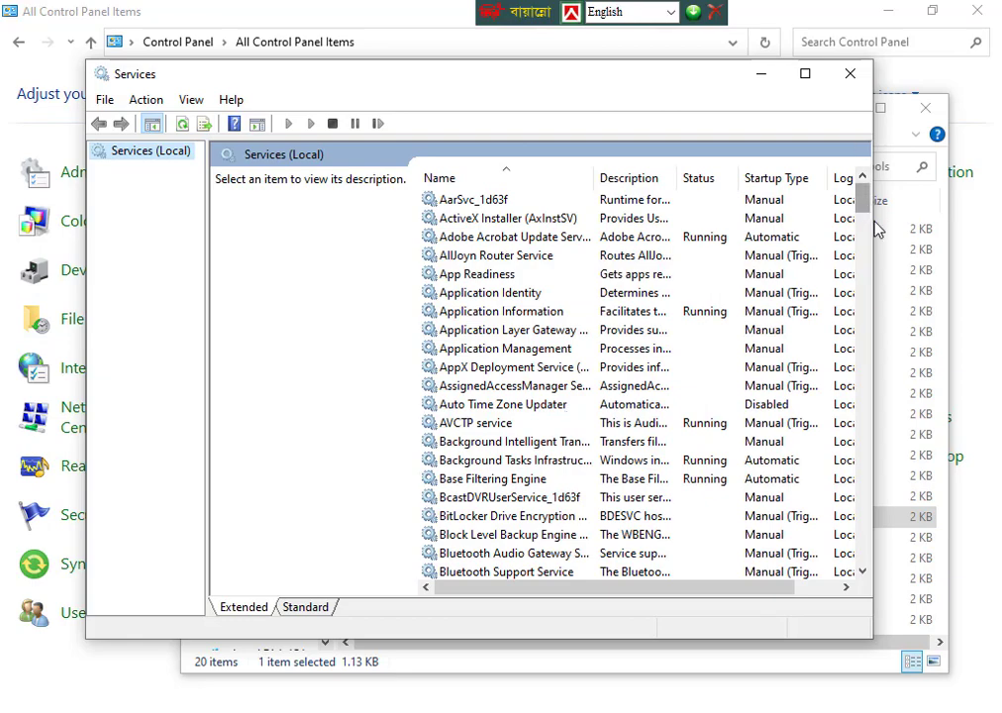
Step: Set the Windows Update service's startup type to Disabled and accept the change
{"action": "left_click_drag", "start_coordinate": [864, 206], "coordinate": [844, 565]}
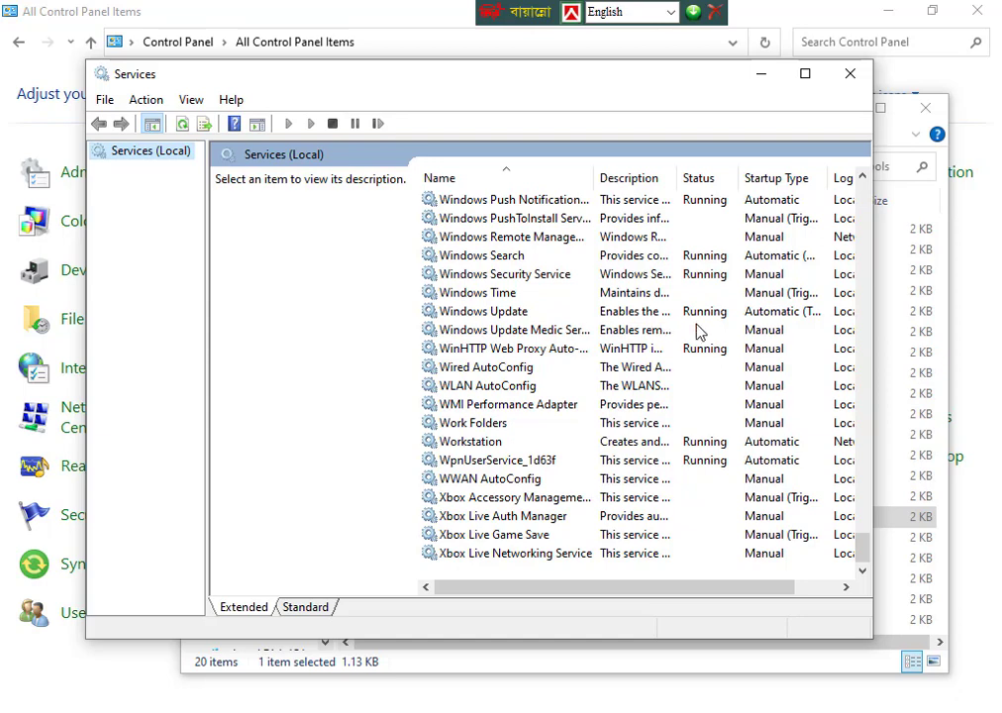
{"action": "left_click", "coordinate": [565, 313]}
{"action": "double_click", "coordinate": [568, 315]}
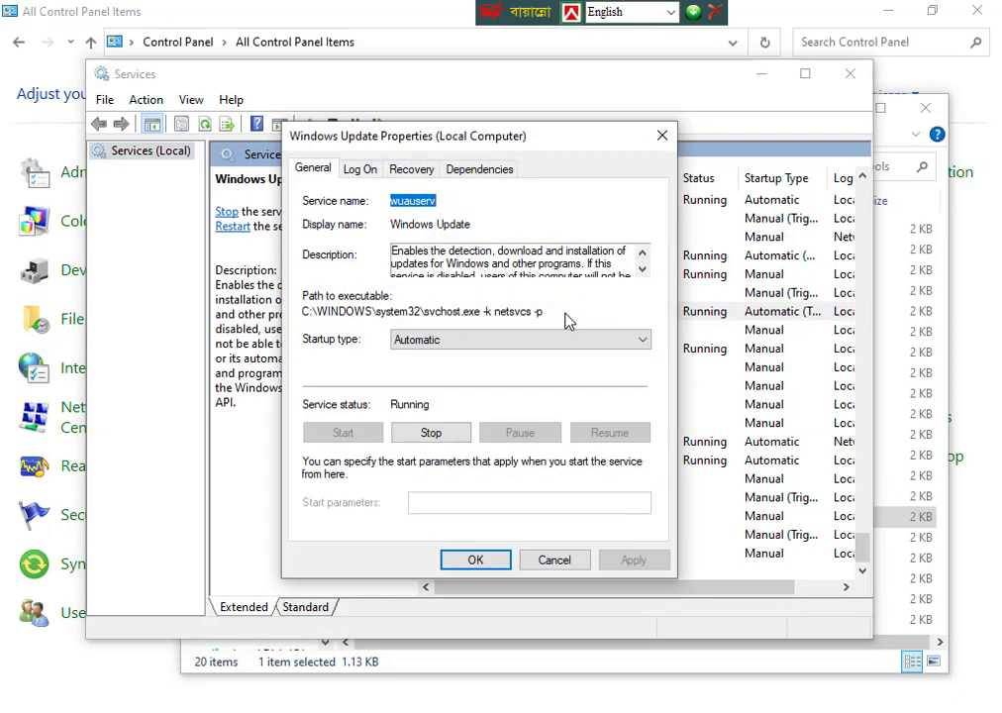
{"action": "left_click", "coordinate": [495, 342]}
{"action": "left_click", "coordinate": [492, 342]}
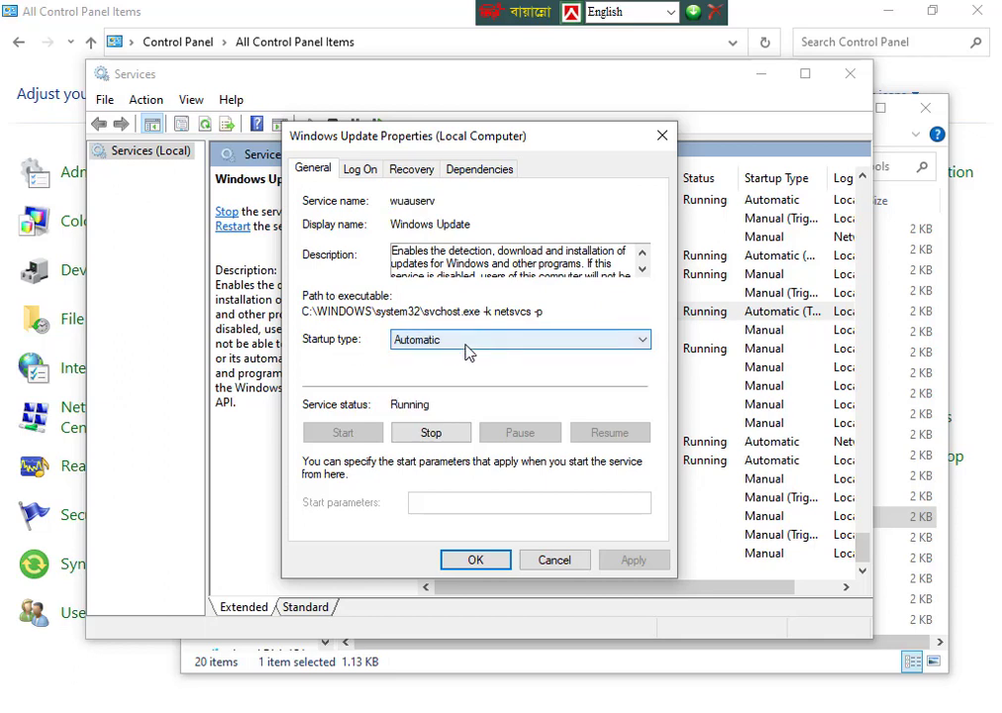
{"action": "left_click", "coordinate": [473, 344]}
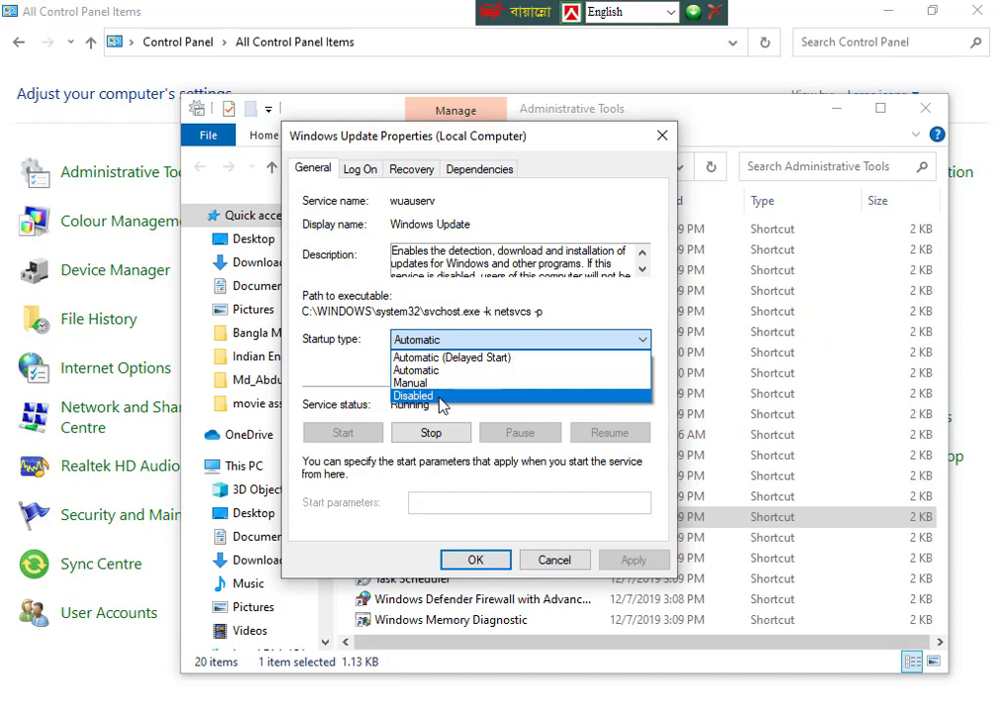
{"action": "left_click", "coordinate": [440, 396]}
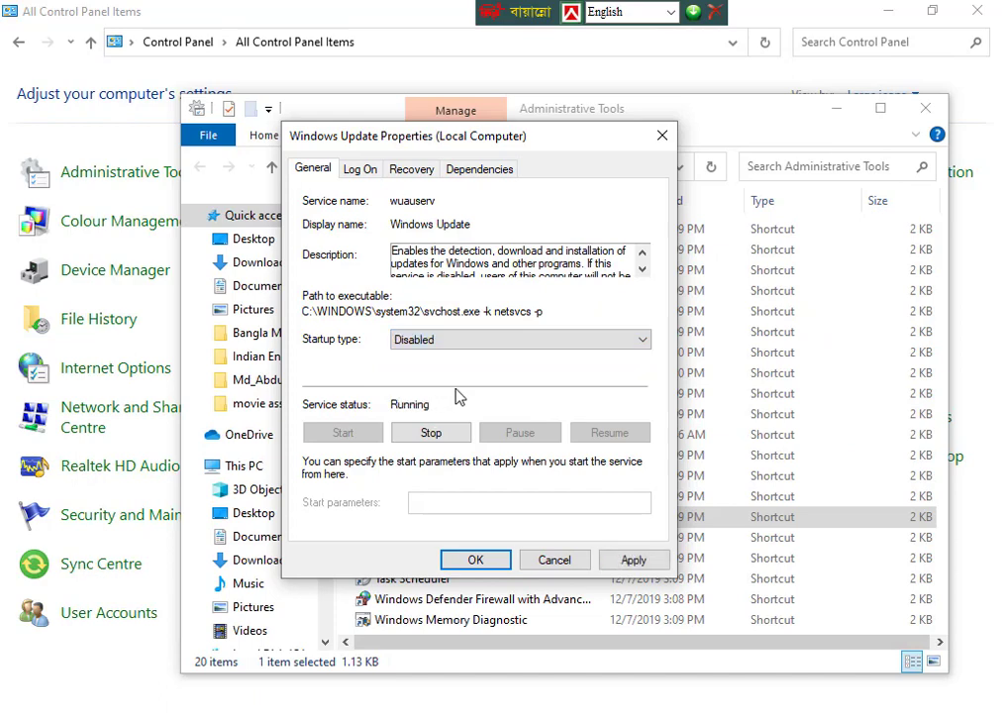
{"action": "left_click", "coordinate": [478, 568]}
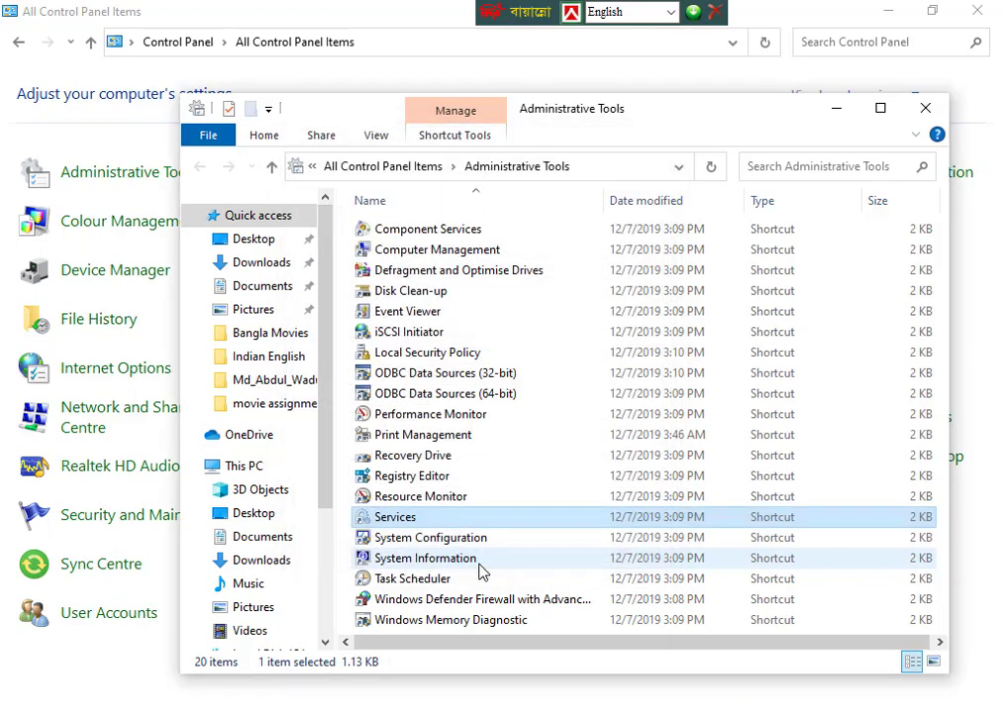
Step: Reopen the Services console, check the Windows Update service's startup type, and close the console
{"action": "double_click", "coordinate": [440, 522]}
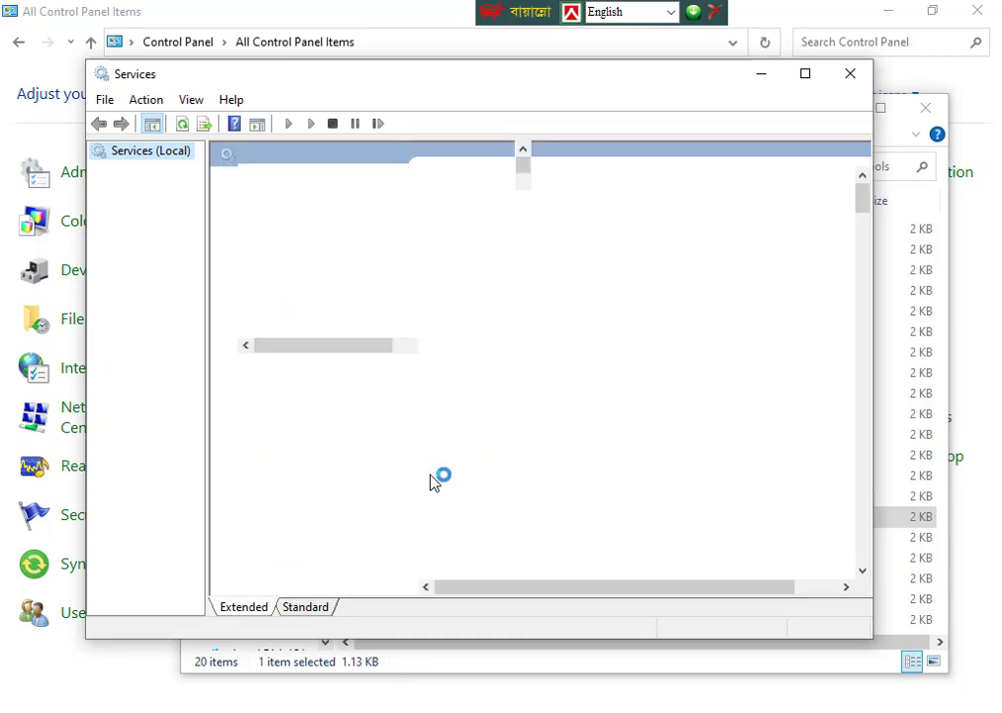
{"action": "left_click_drag", "start_coordinate": [861, 201], "coordinate": [865, 575]}
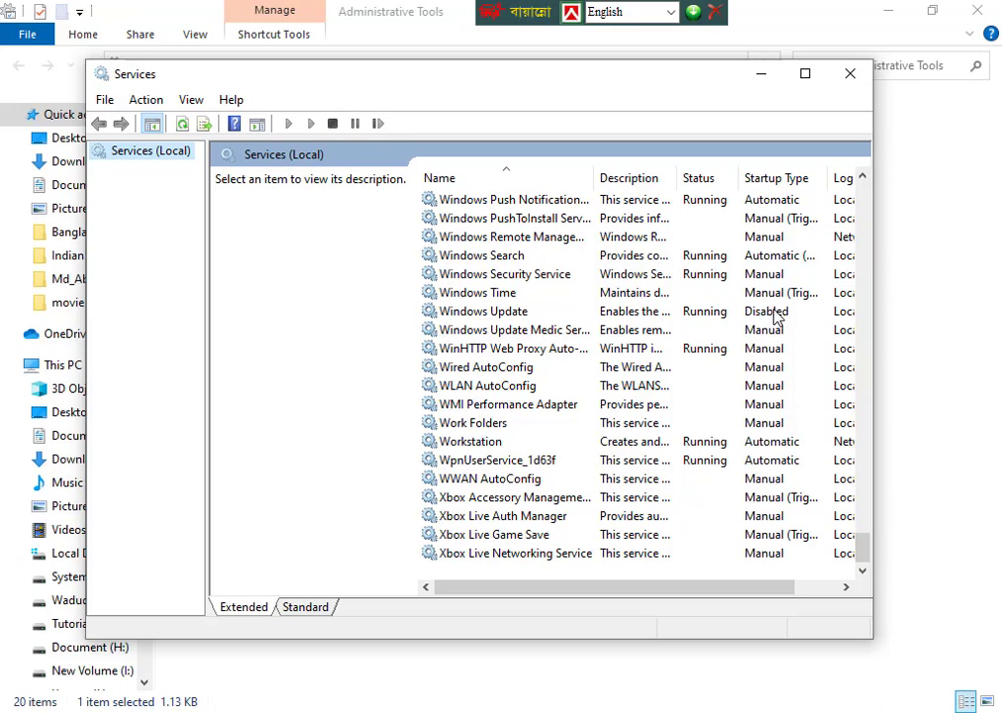
{"action": "left_click", "coordinate": [852, 76]}
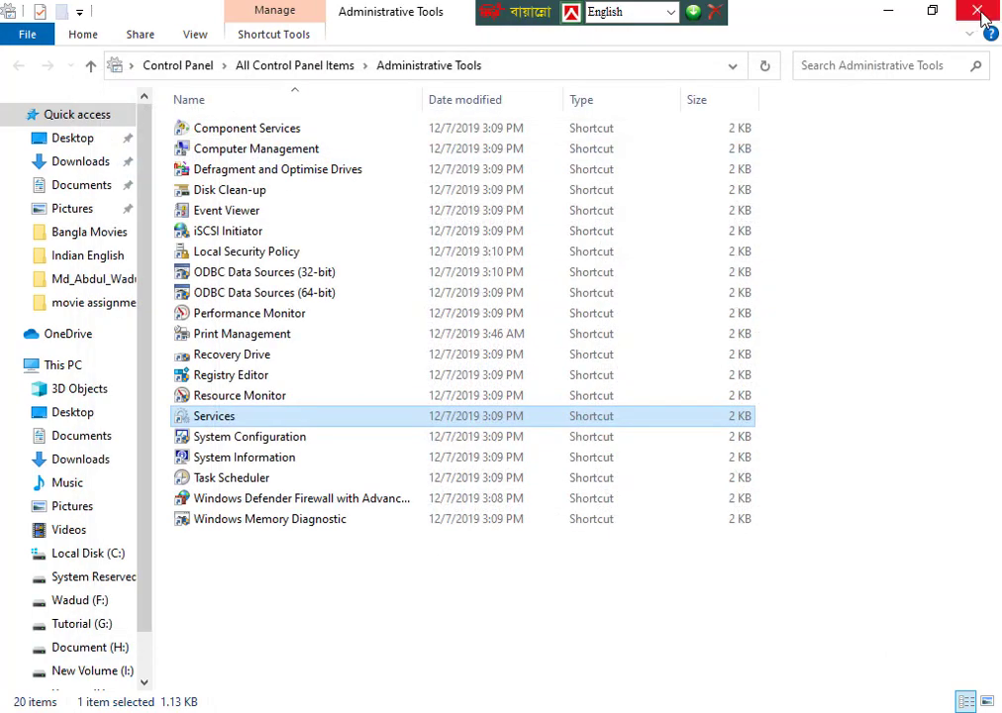